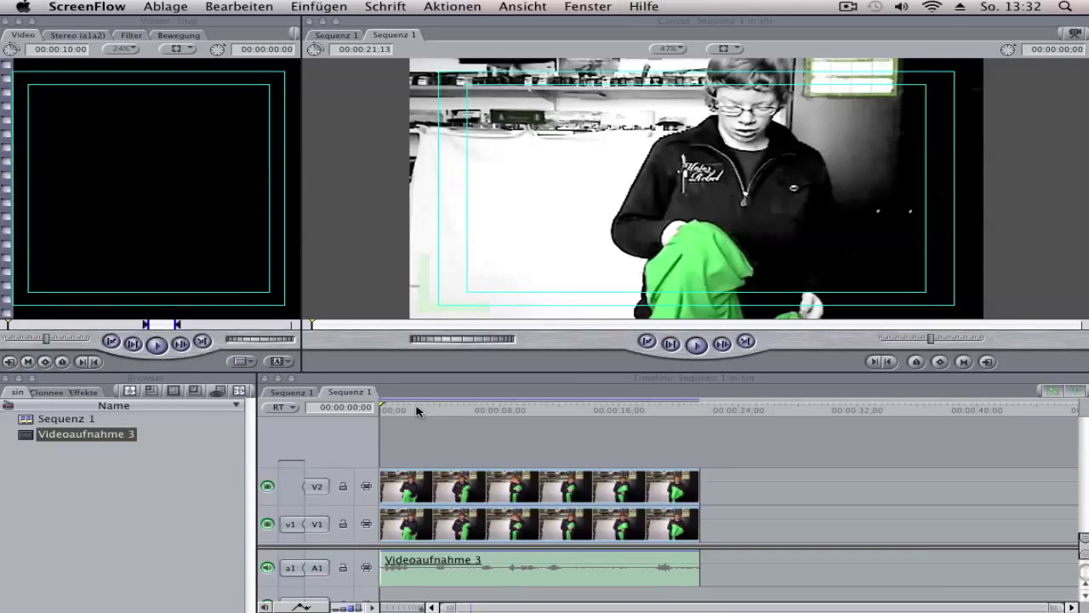
Play the finished Sin City clip to preview the greyscale footage with the green cloth
key("space")
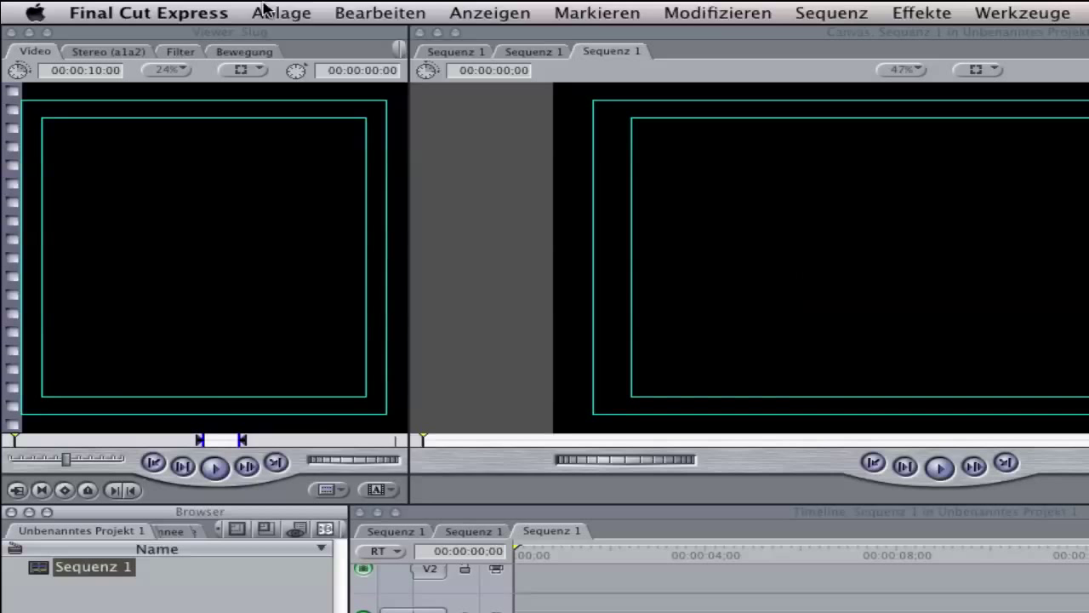
Import the Videoaufnahme 3 file and lay it onto the V1 and A1 timeline tracks
left_click(270, 12)
mouse_move(355, 299)
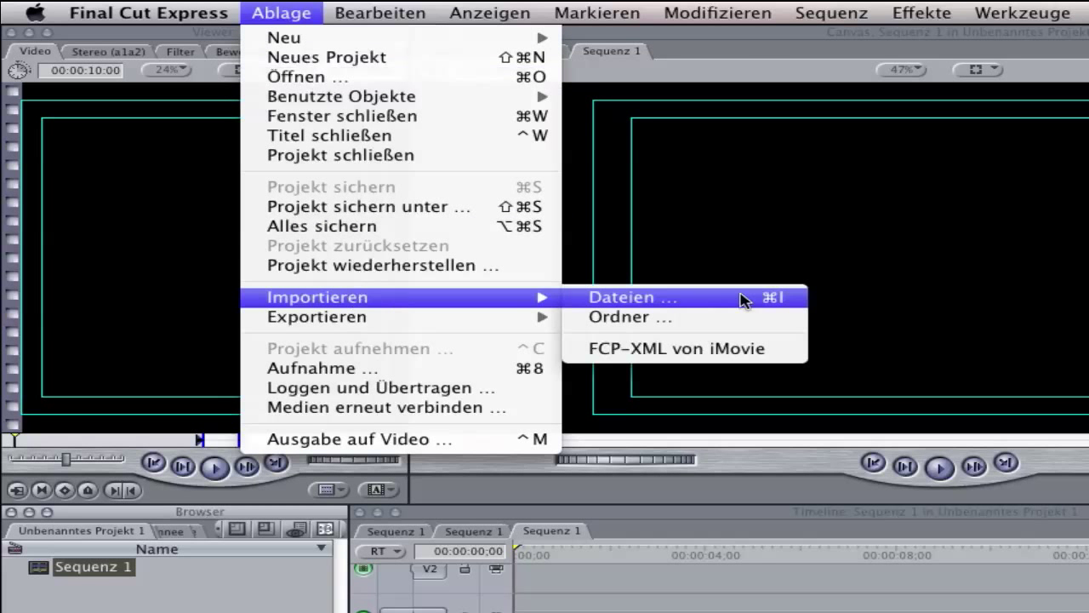
left_click(744, 299)
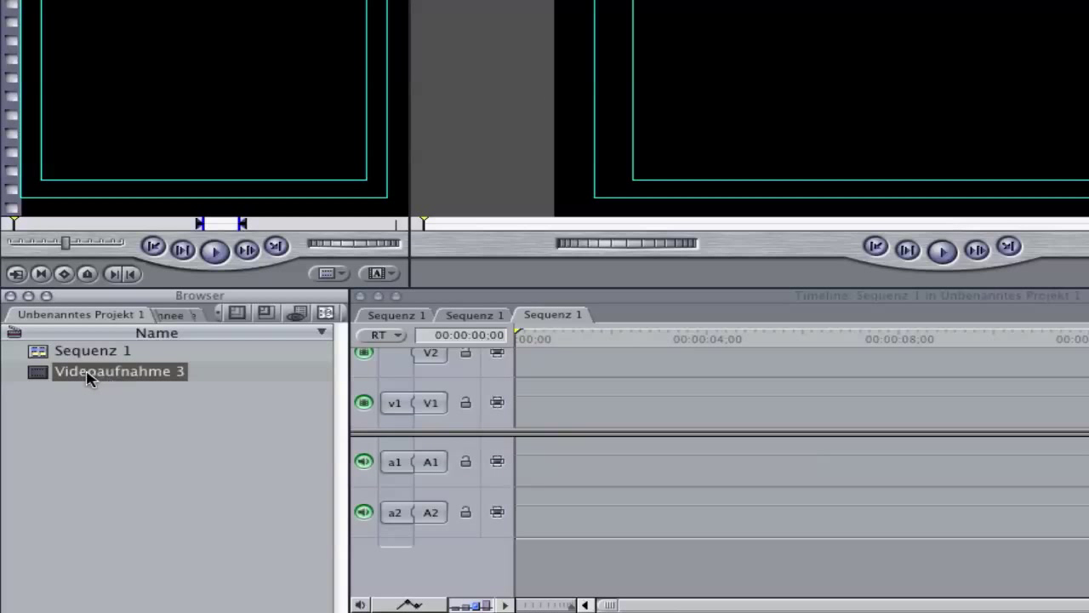
left_click_drag(88, 377, 545, 415)
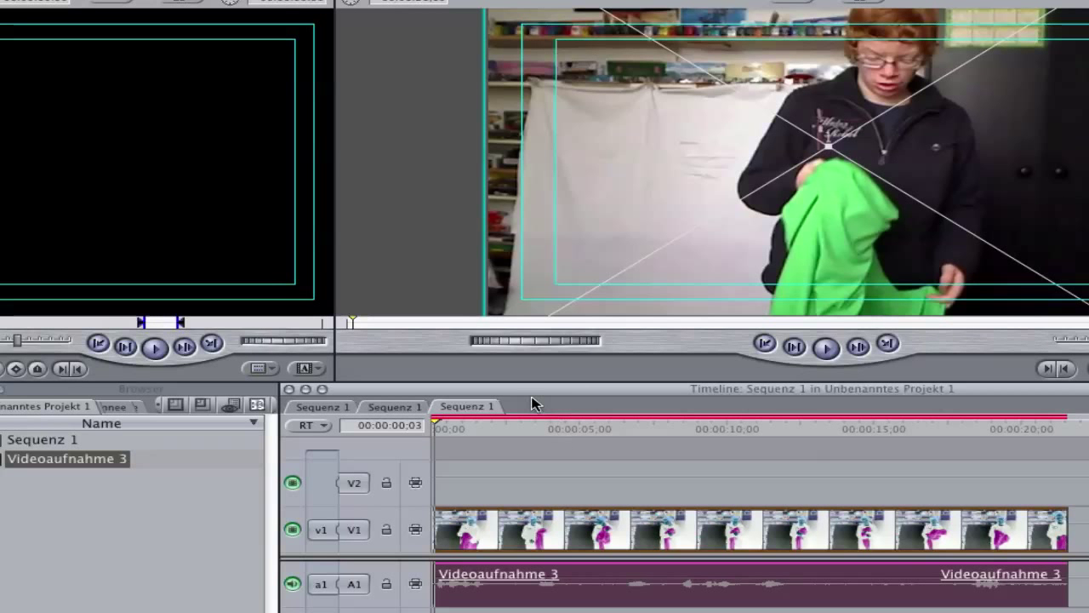
Copy Videoaufnahme 3, paste it after the original, and move the copy onto V2 at the start
left_click(579, 428)
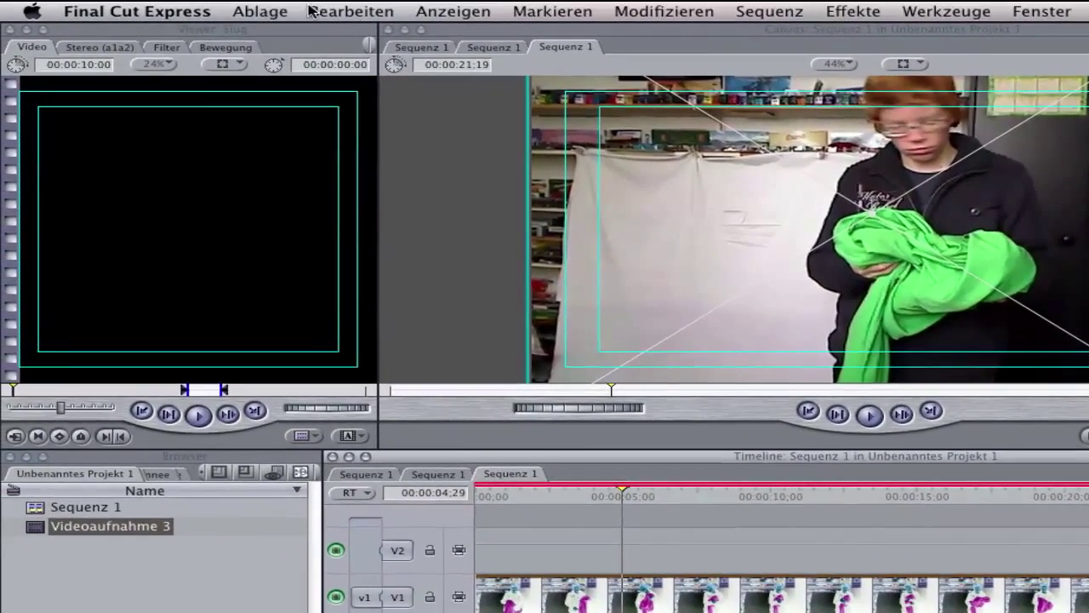
left_click(361, 9)
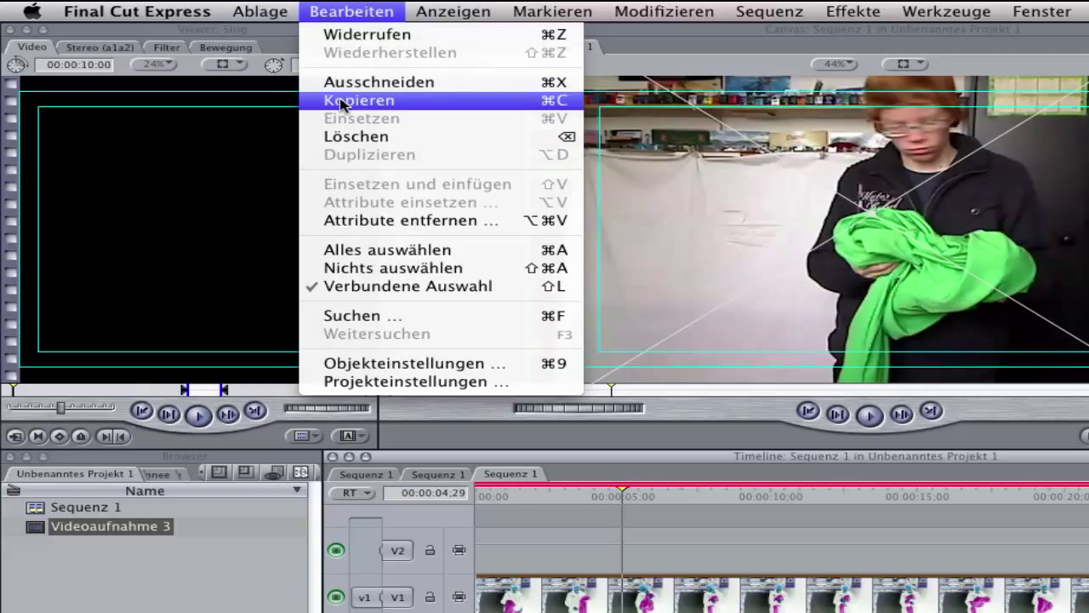
left_click(340, 102)
key("super+v")
left_click(331, 8)
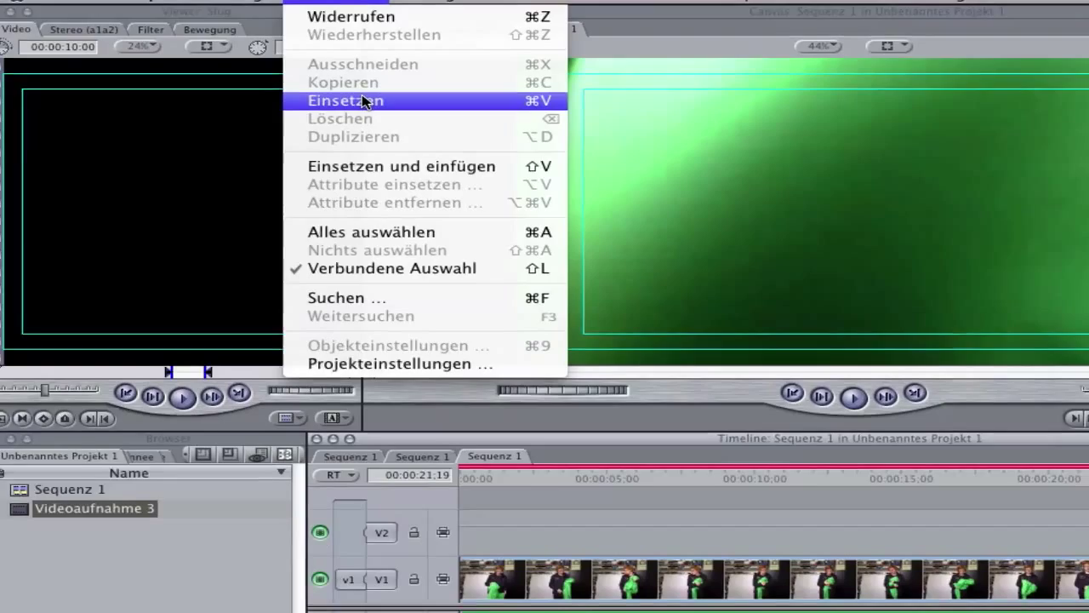
left_click(362, 118)
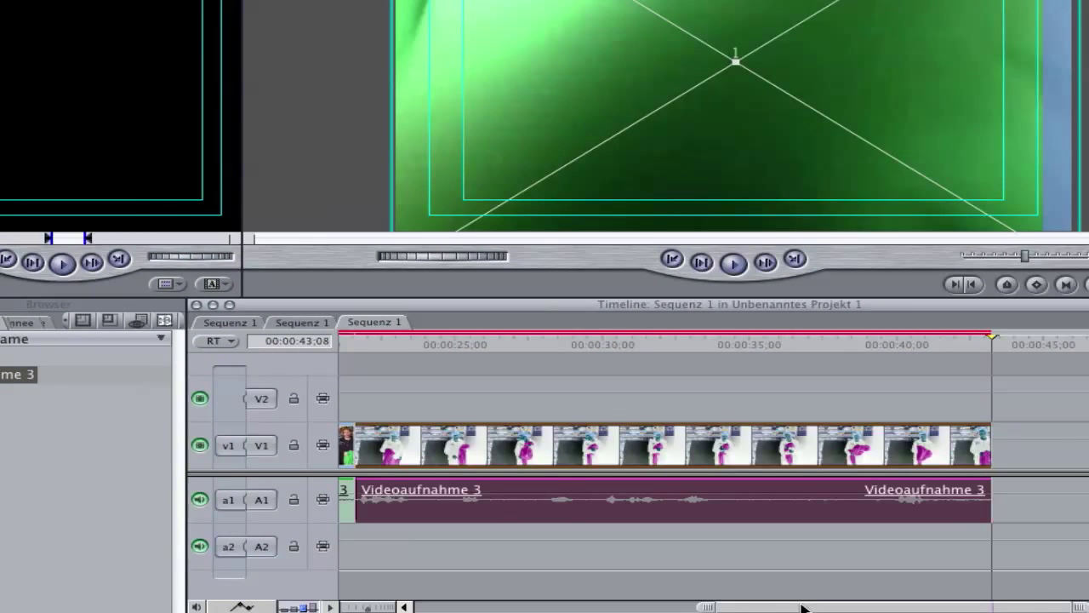
scroll(803, 596, "left", 10)
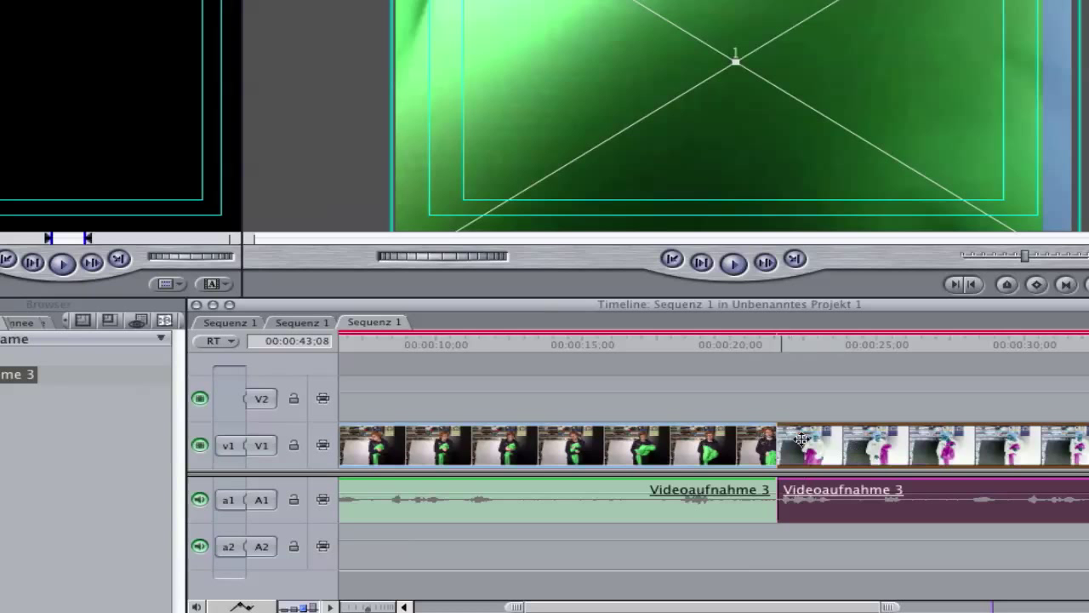
left_click_drag(882, 443, 299, 403)
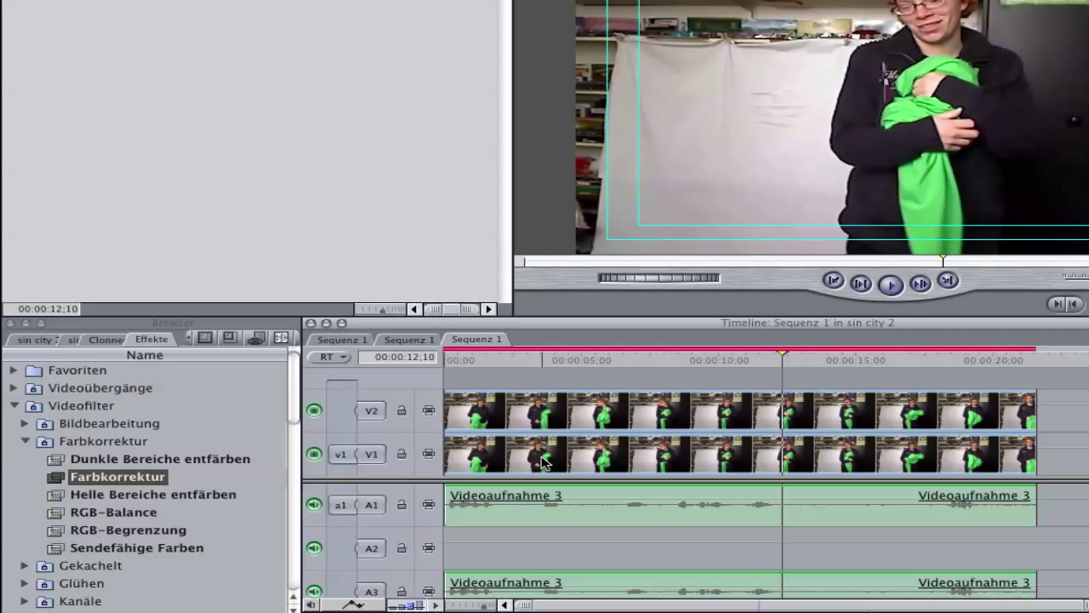
Apply the Farbkorrektur colour-correction filter to the lower V1 clip
left_click(474, 458)
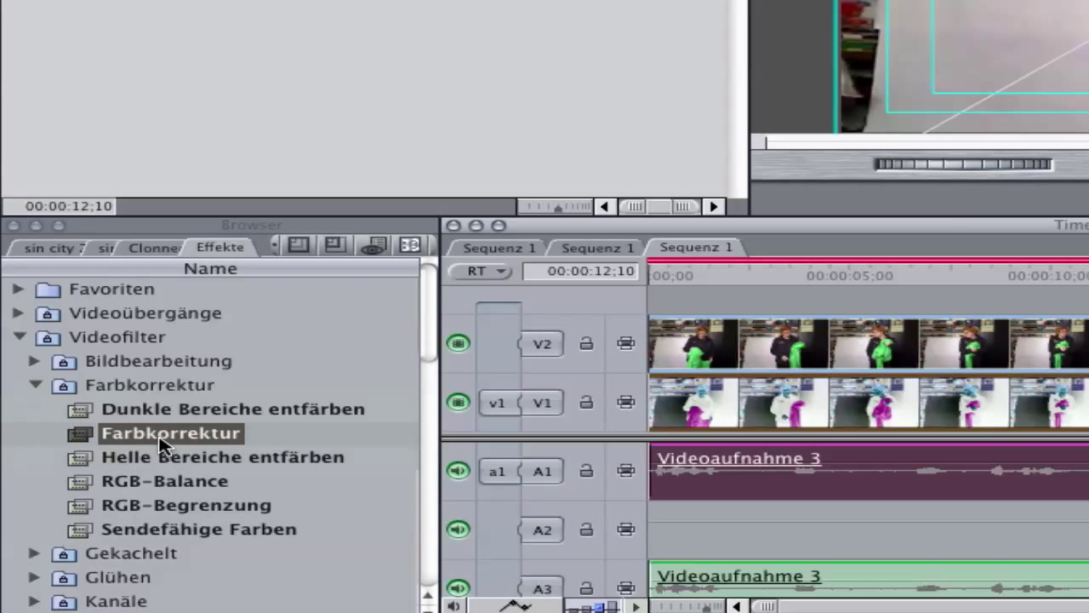
left_click_drag(166, 444, 775, 409)
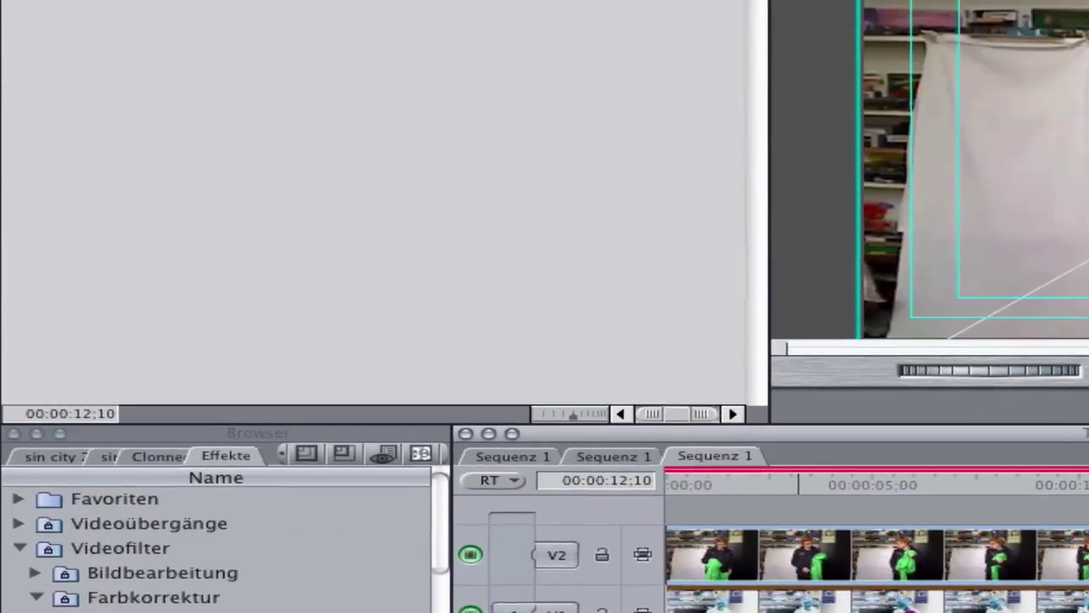
In the V1 clip's Farbkorrektur colour wheels, drop Sättigung to zero and raise the white level slightly
double_click(777, 410)
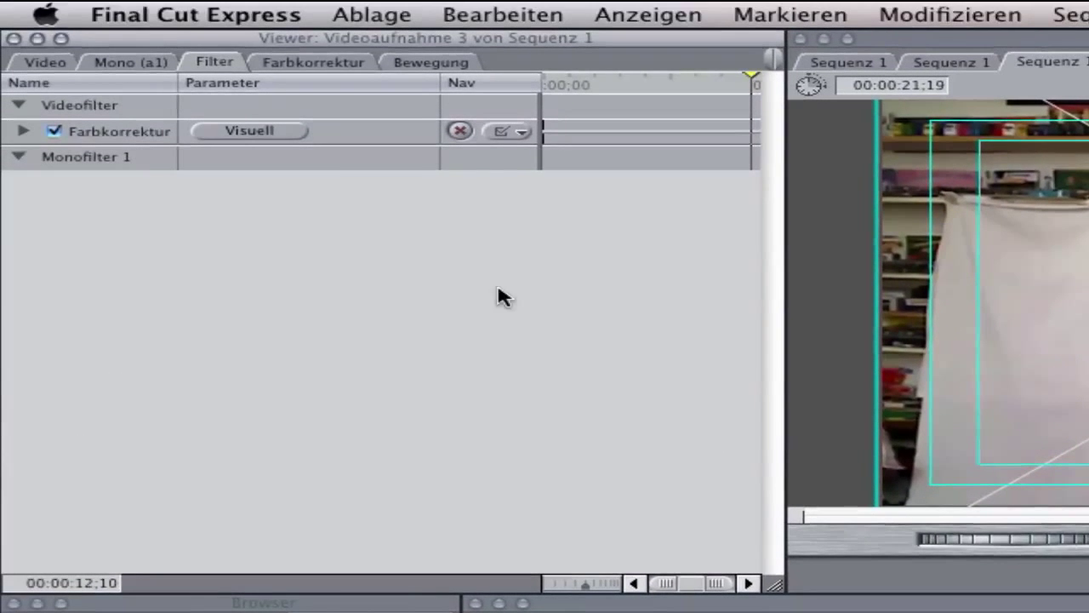
left_click(23, 132)
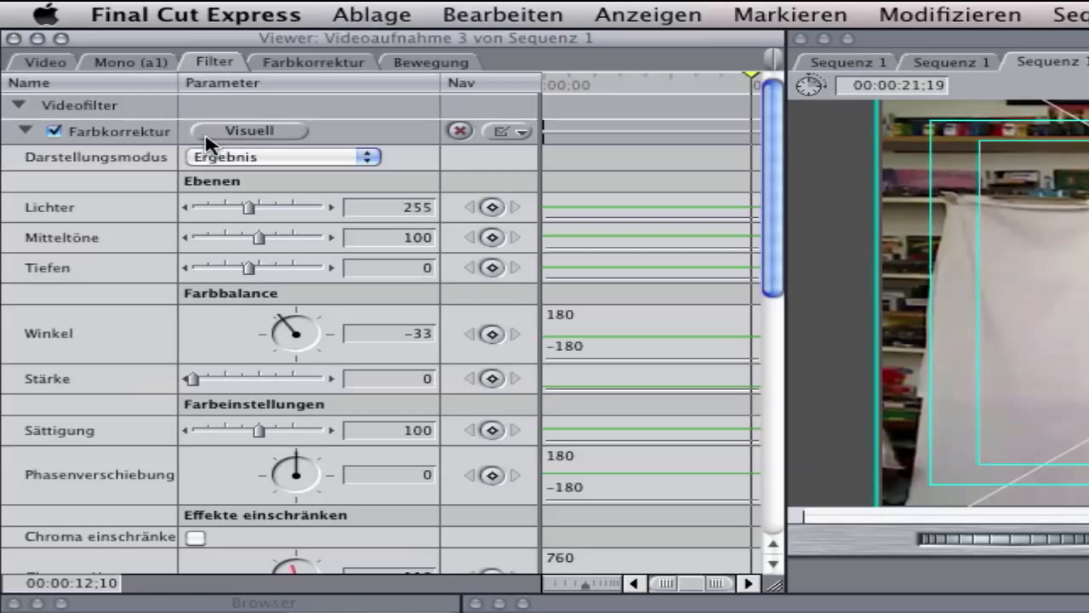
left_click(230, 141)
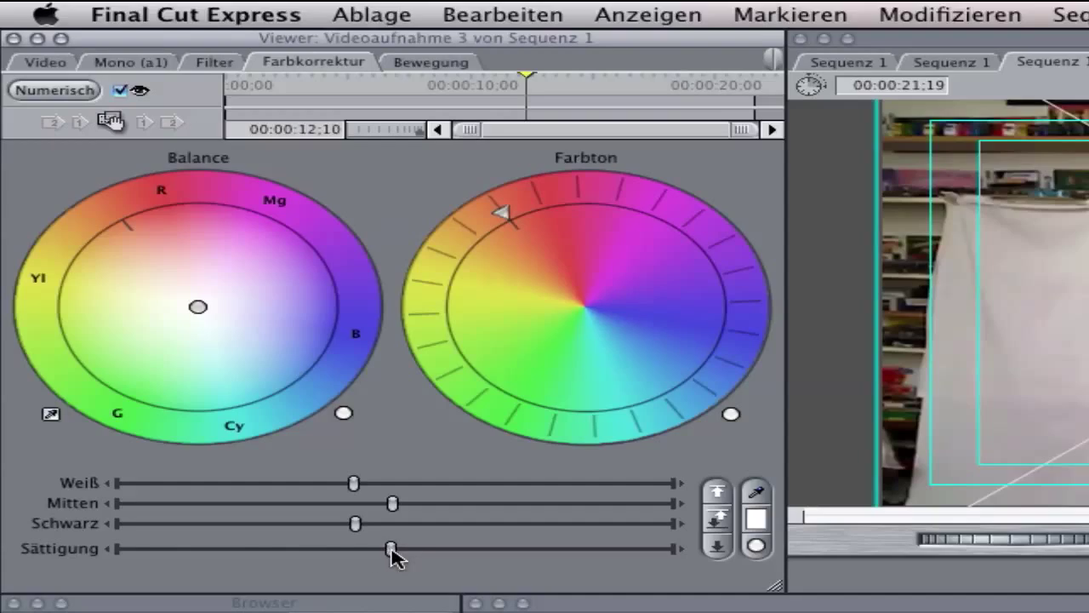
left_click_drag(391, 549, 19, 551)
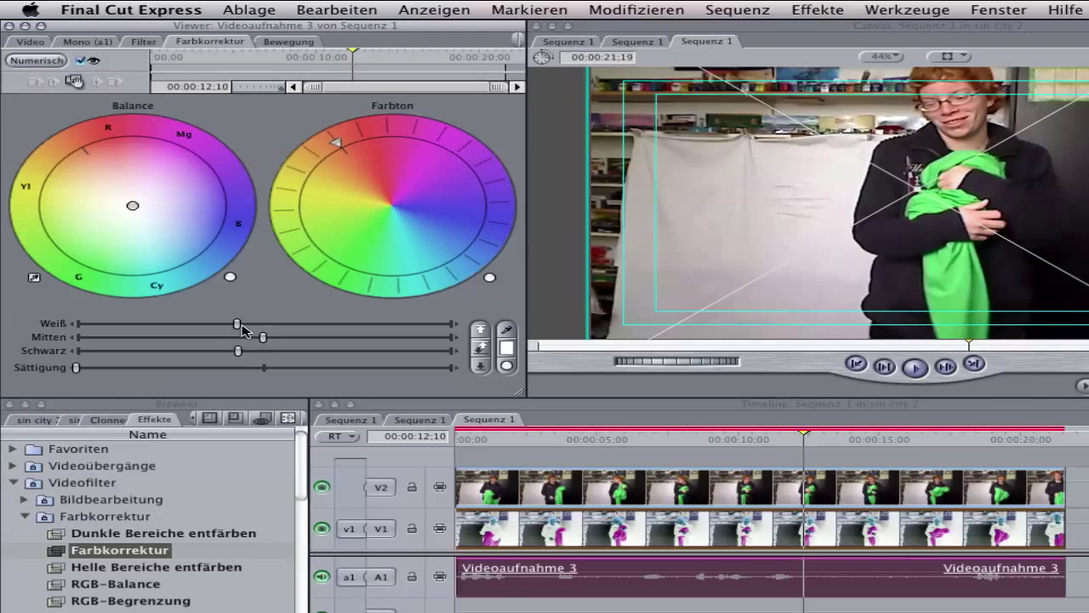
left_click_drag(241, 325, 270, 325)
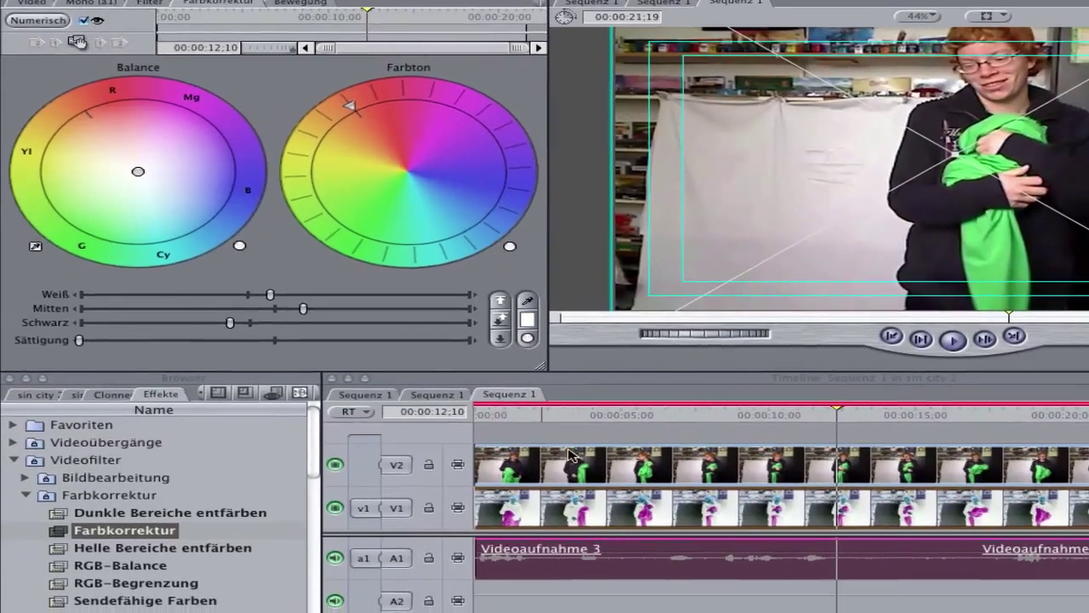
Select the upper V2 clip and apply Chroma-Stanzsignal from the Stanzsignal video filters
key("super+z")
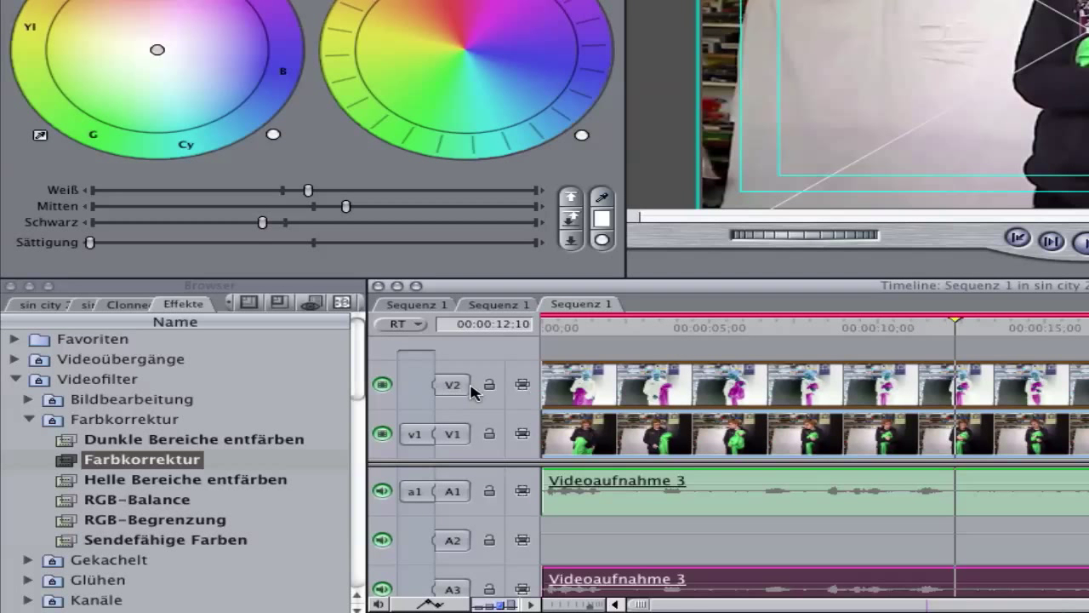
scroll(100, 425, "down", 2)
scroll(100, 425, "down", 8)
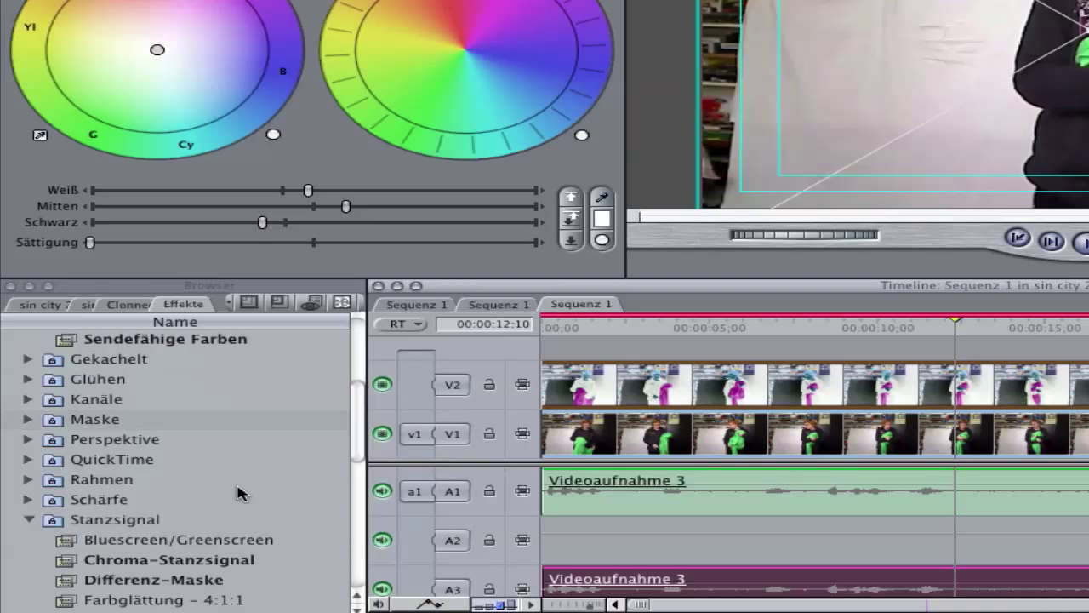
scroll(247, 511, "down", 2)
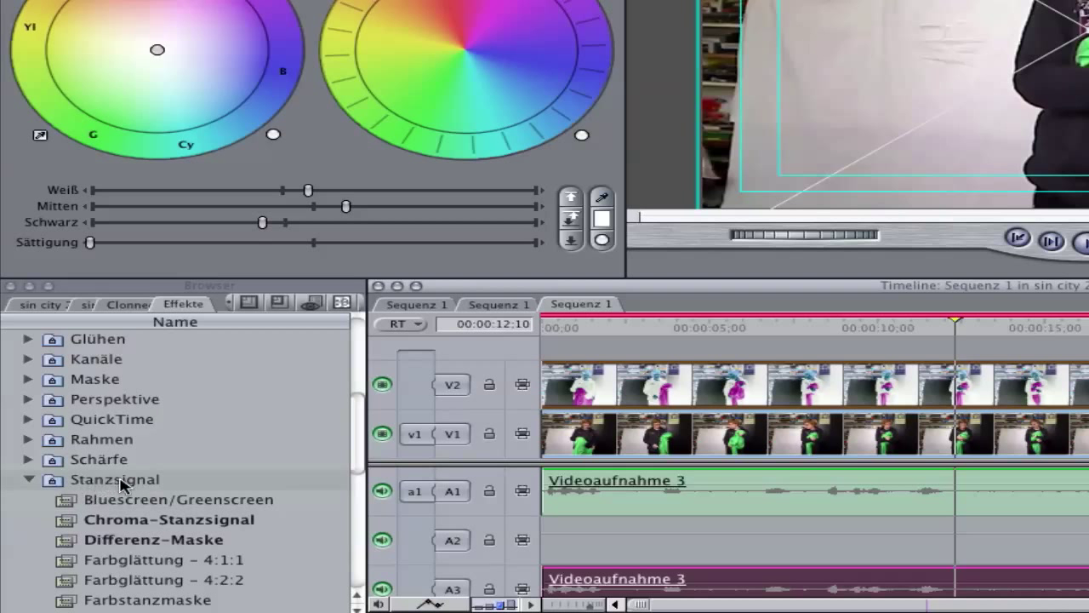
scroll(234, 484, "down", 3)
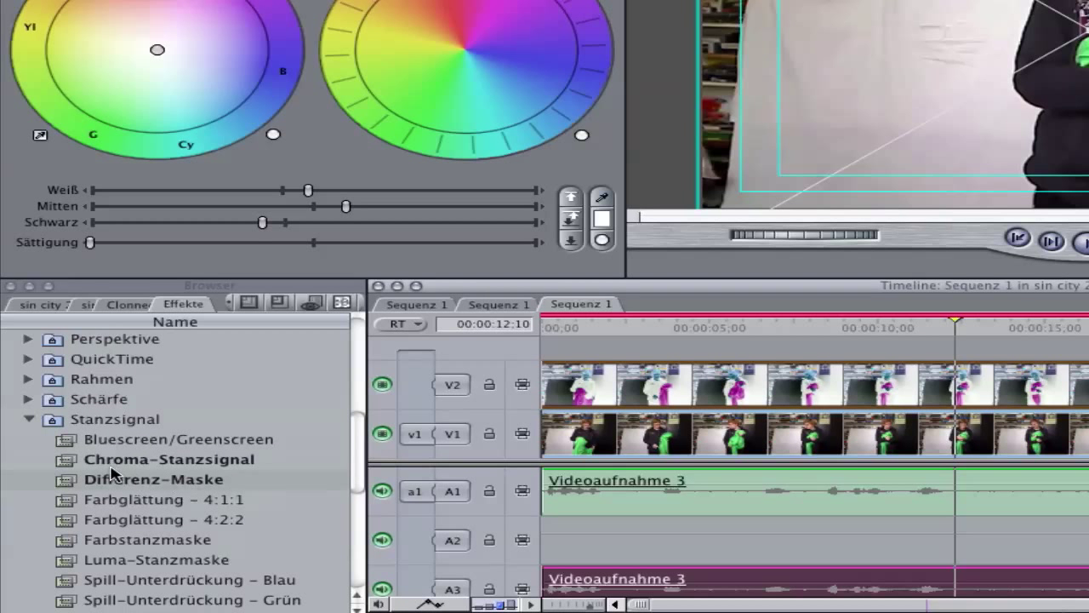
left_click(113, 463)
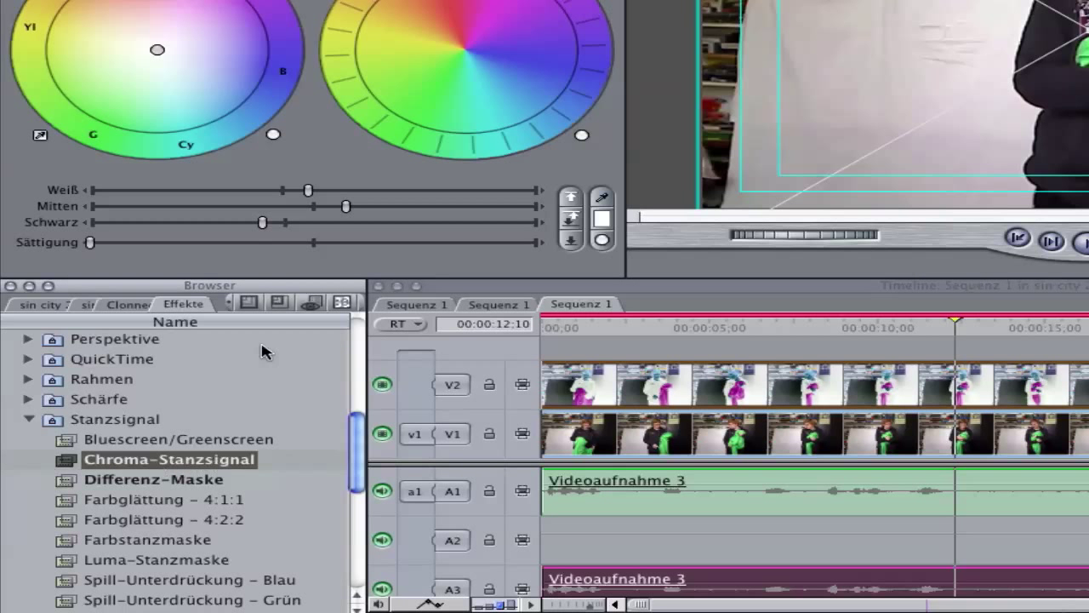
scroll(255, 400, "down", 1)
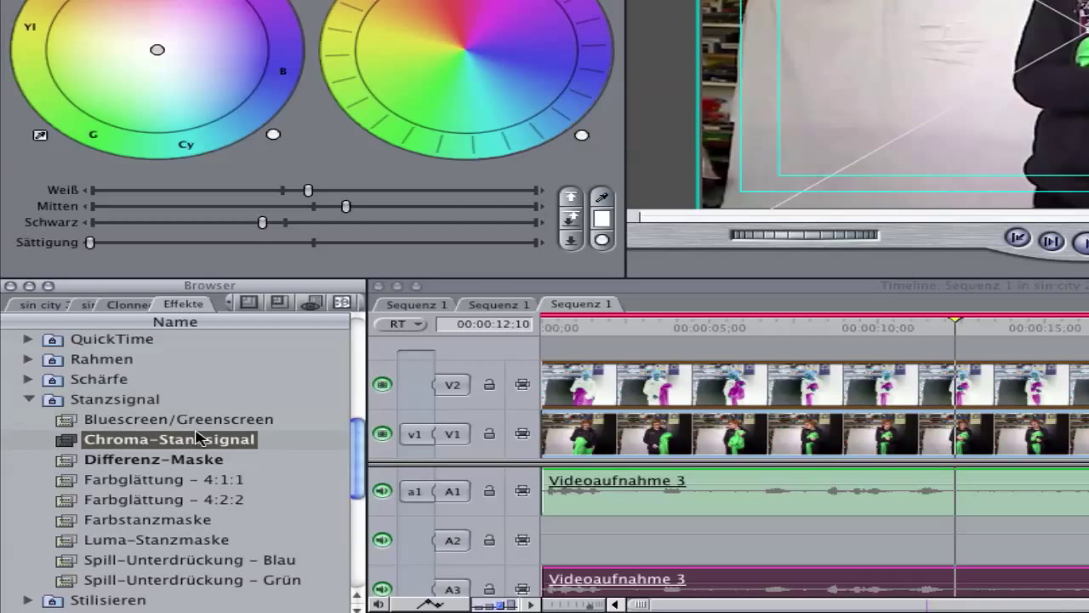
left_click_drag(138, 443, 672, 384)
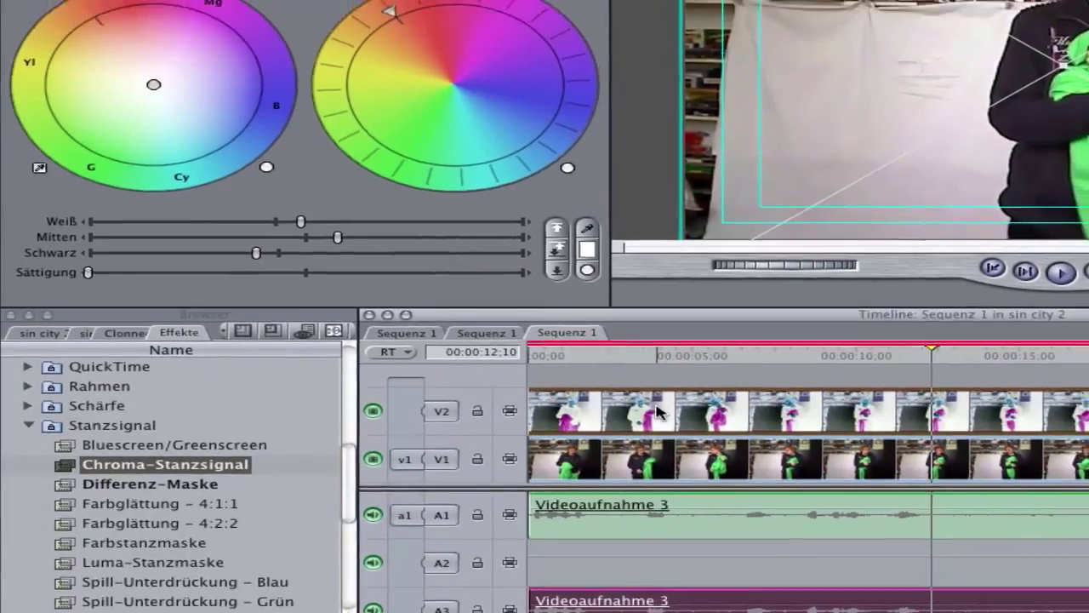
Widen the V2 Chroma-Stanzsignal hue, saturation and luma ranges around green until the cloth keys out
double_click(672, 379)
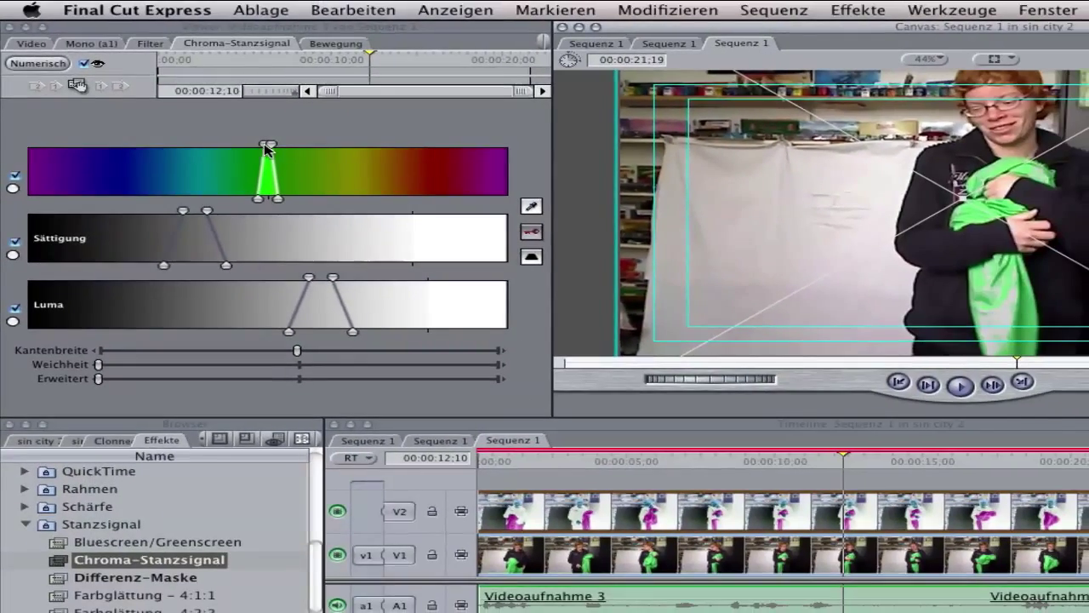
left_click_drag(264, 150, 299, 150)
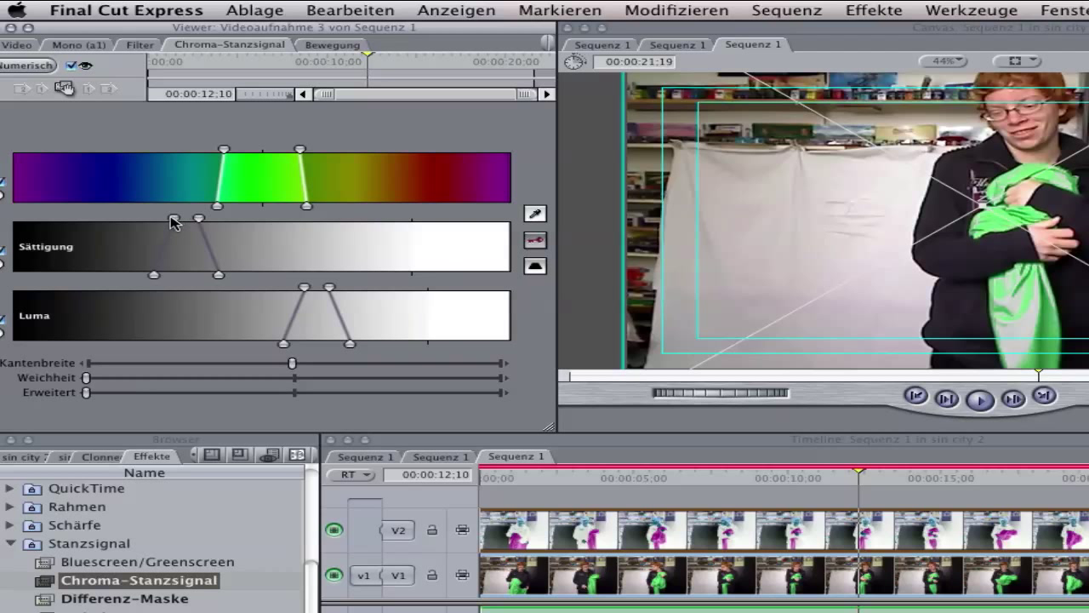
left_click_drag(174, 219, 171, 223)
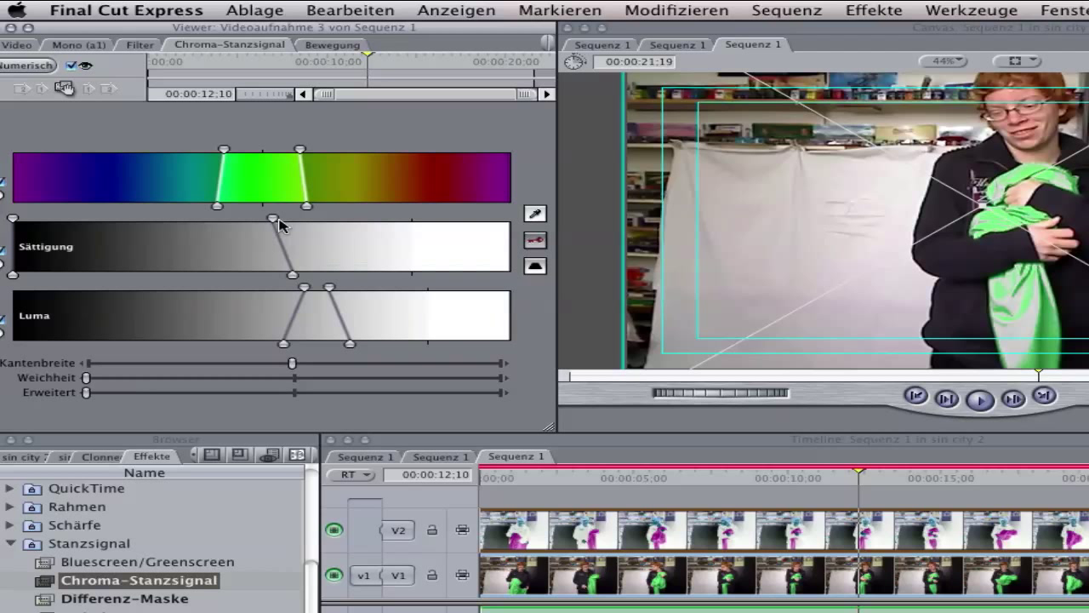
left_click_drag(272, 220, 510, 218)
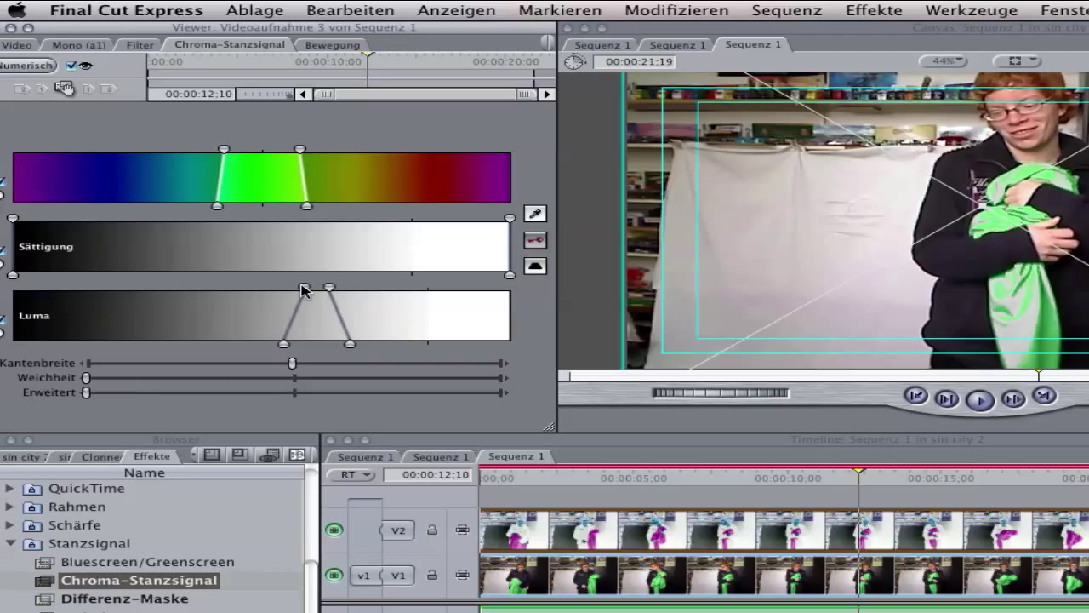
mouse_move(304, 290)
left_mouse_down()
mouse_move(205, 293)
mouse_move(304, 291)
left_mouse_up()
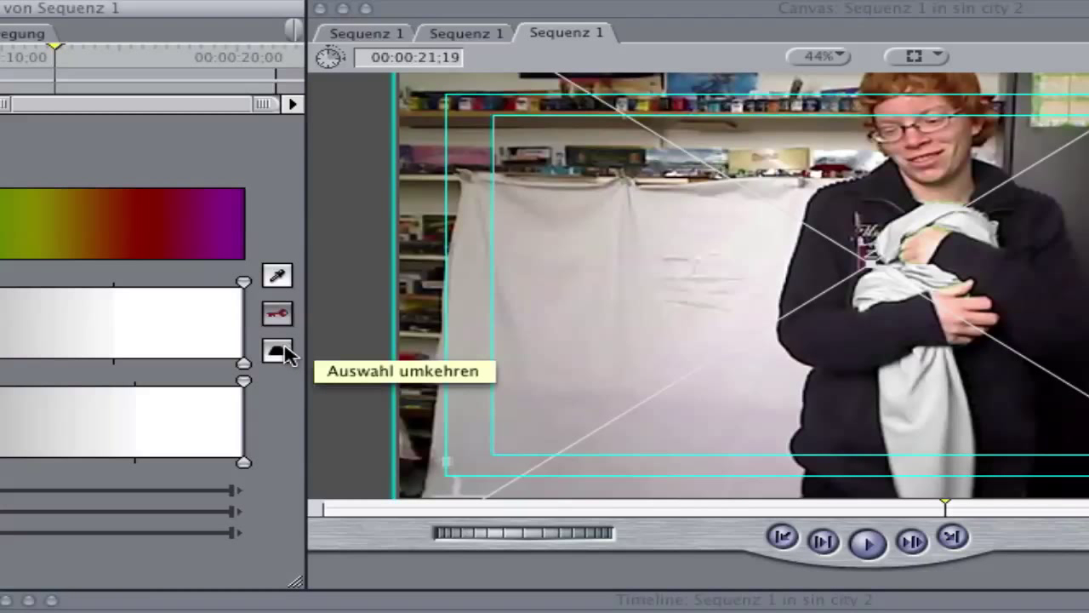
Invert the V2 key selection and check a later frame where only the cloth stays green
left_click(279, 351)
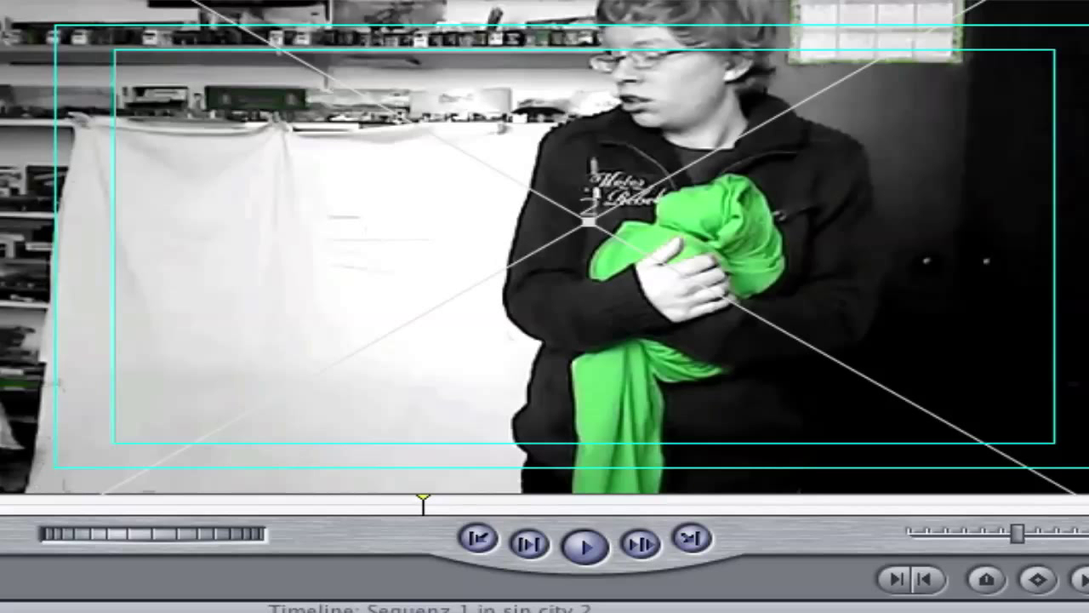
key("Down")
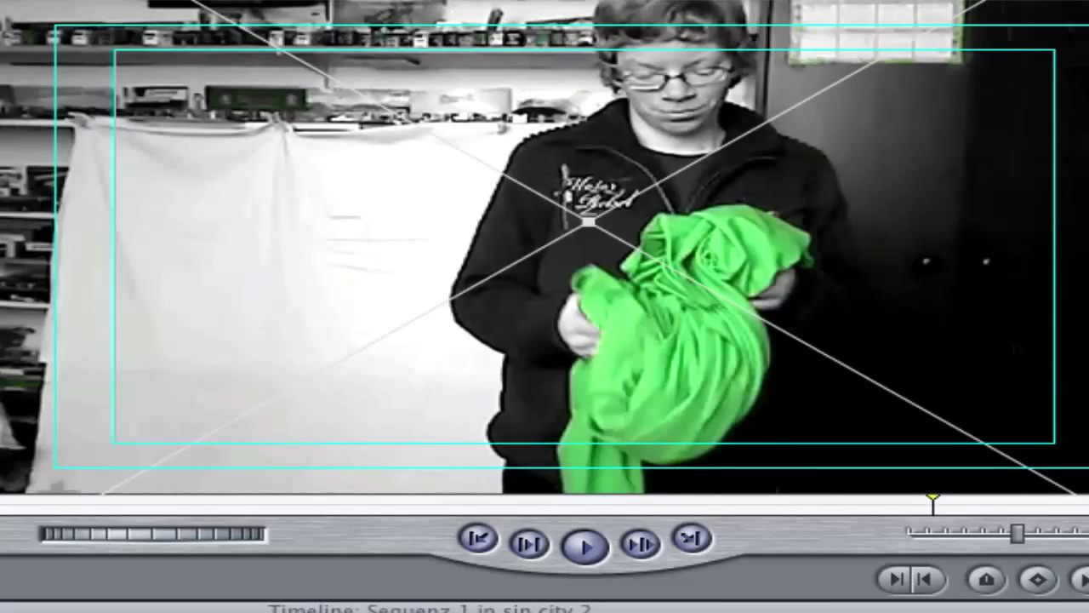